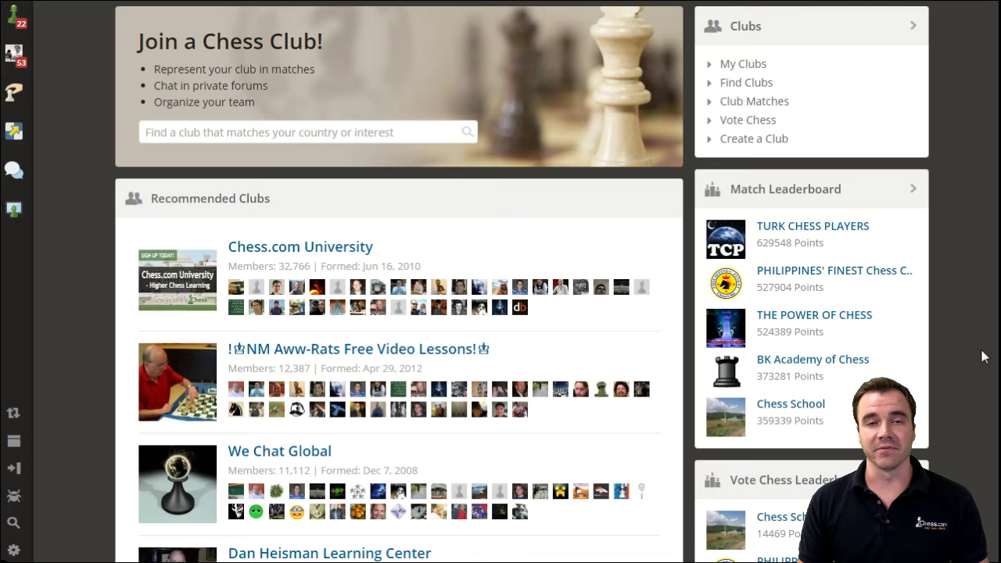
{"action": "scroll", "coordinate": [962, 297], "scroll_direction": "down", "scroll_amount": 2}
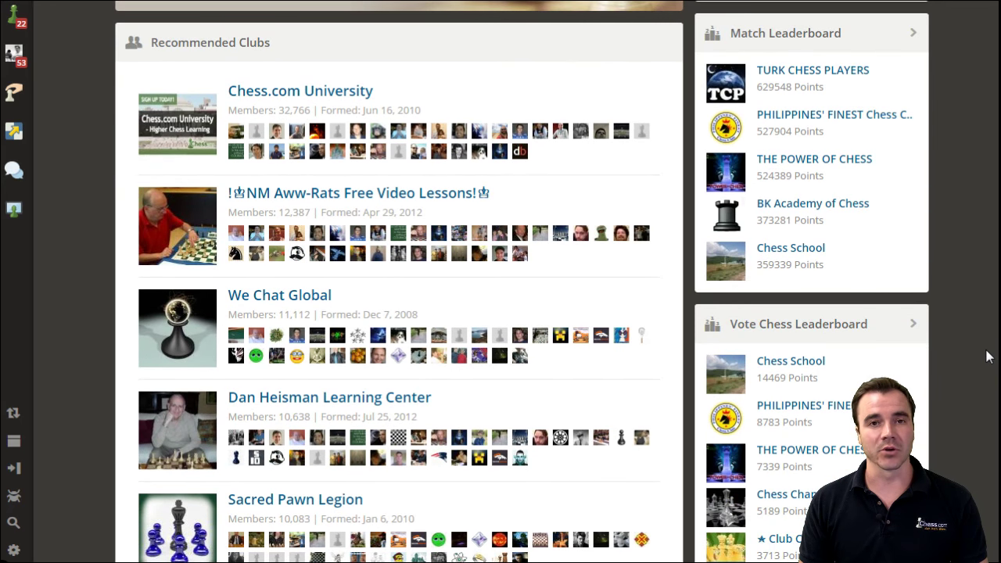
{"action": "scroll", "coordinate": [985, 351], "scroll_direction": "up", "scroll_amount": 2}
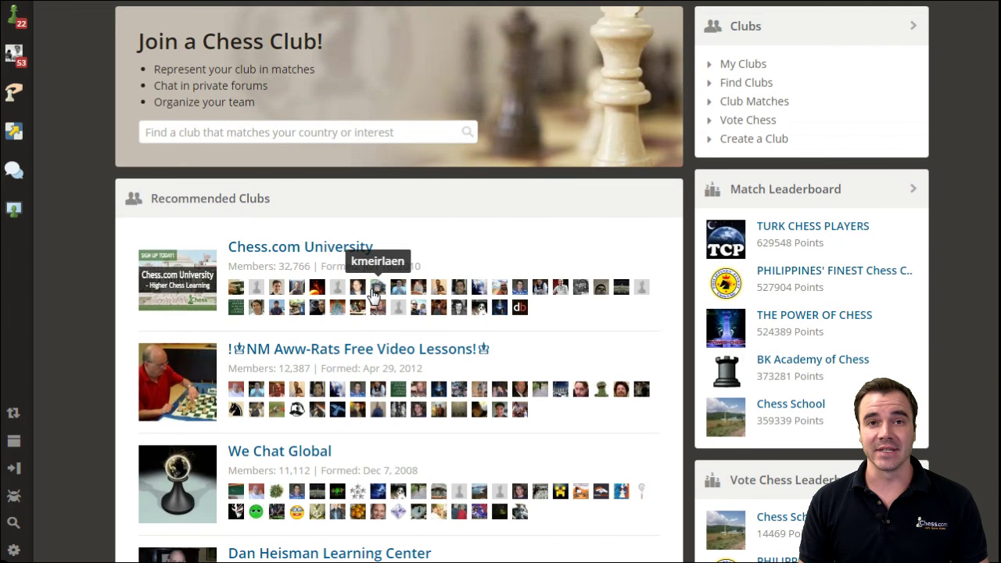
{"action": "scroll", "coordinate": [363, 303], "scroll_direction": "down", "scroll_amount": 3}
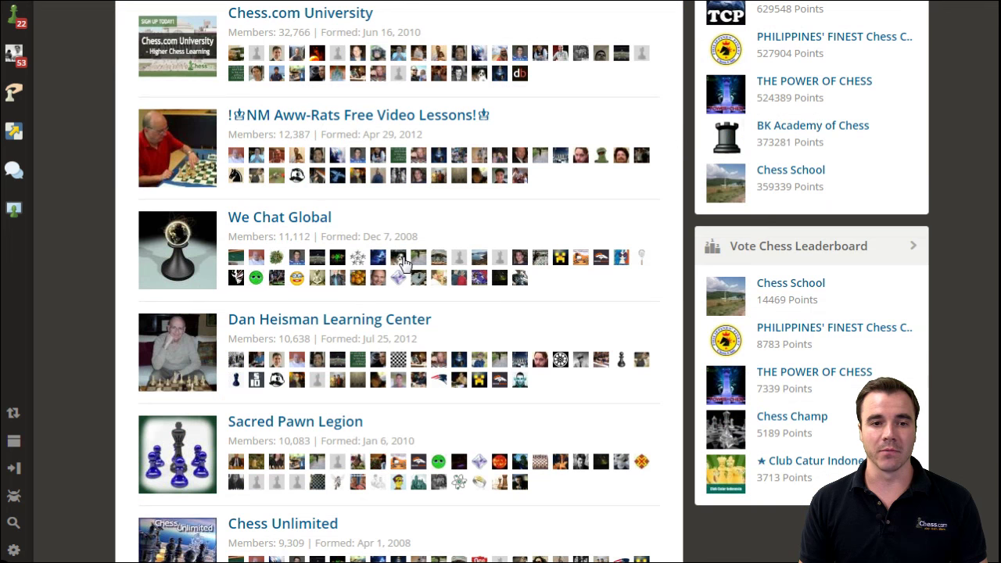
{"action": "scroll", "coordinate": [487, 230], "scroll_direction": "down", "scroll_amount": 3}
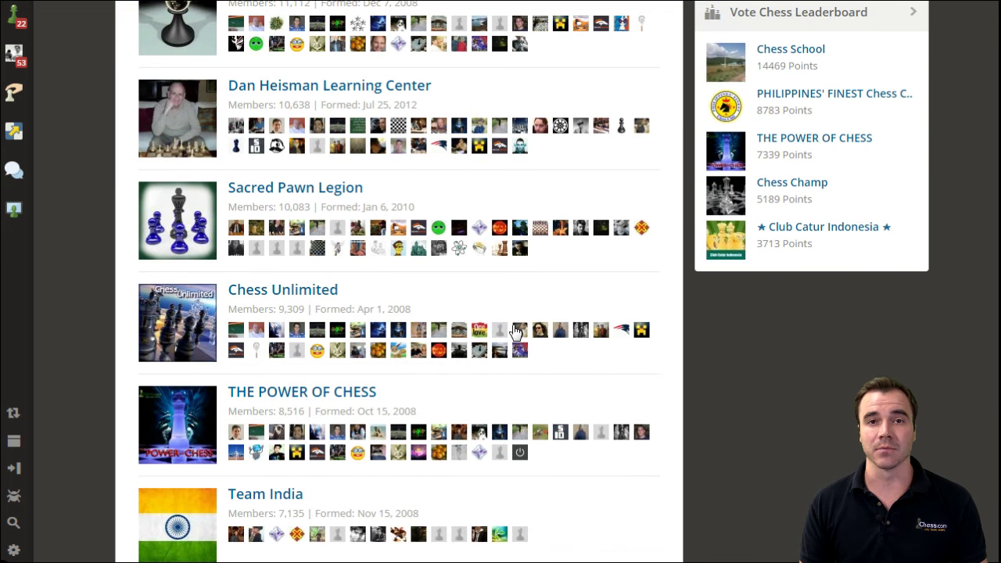
{"action": "scroll", "coordinate": [514, 331], "scroll_direction": "up", "scroll_amount": 6}
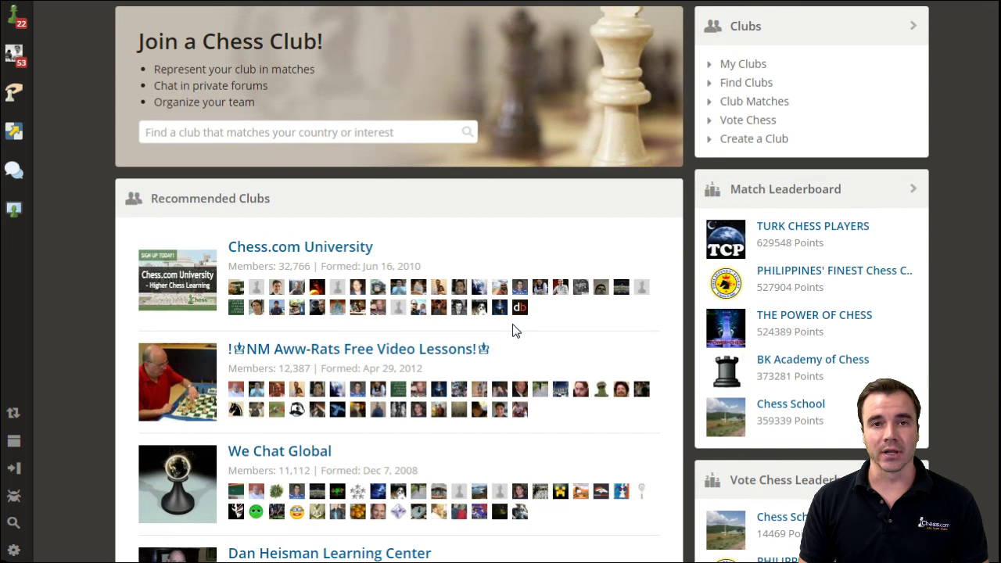
{"action": "left_click", "coordinate": [806, 359]}
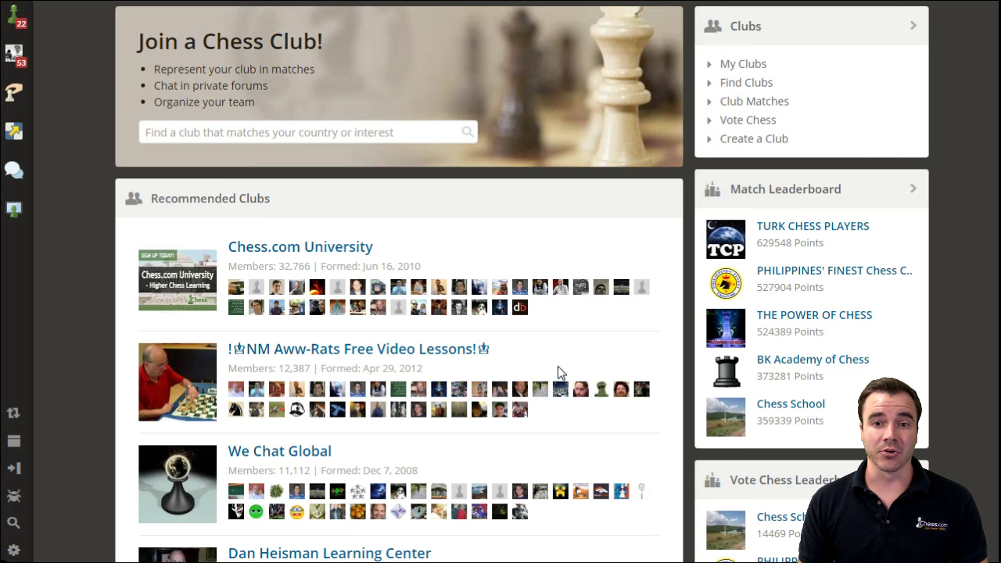
Step: Open the Create Your Club form and place the caret in the Club Name field
{"action": "left_click", "coordinate": [753, 141]}
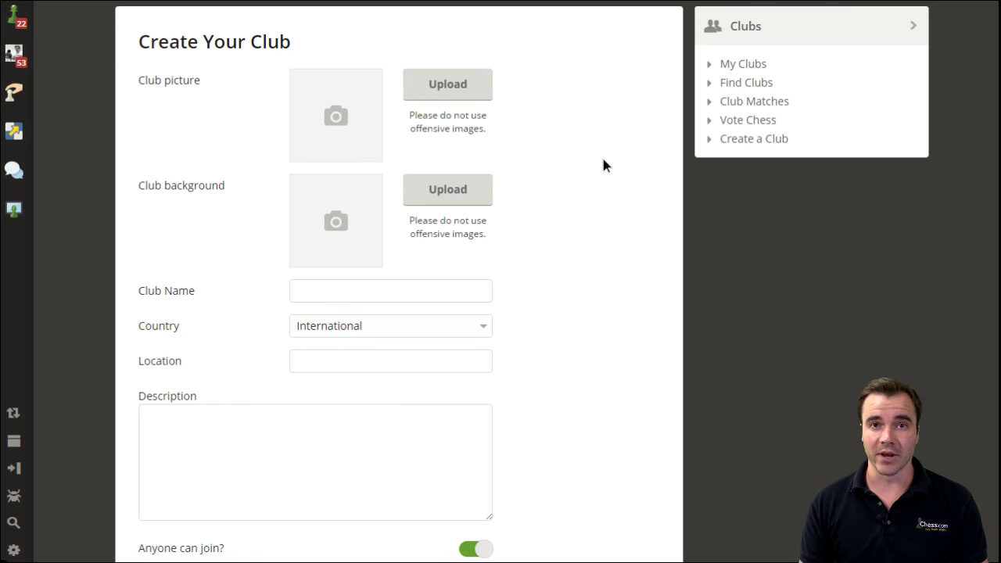
{"action": "scroll", "coordinate": [606, 246], "scroll_direction": "down", "scroll_amount": 2}
{"action": "left_click", "coordinate": [354, 144]}
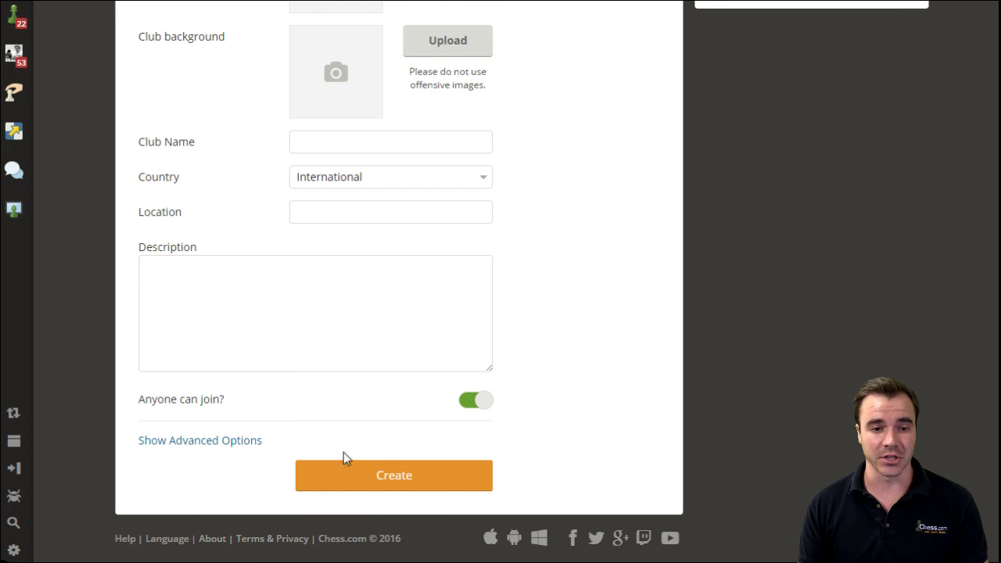
Step: Reveal the advanced privacy options and leave 'Anyone can join?' switched off
{"action": "left_click", "coordinate": [232, 442]}
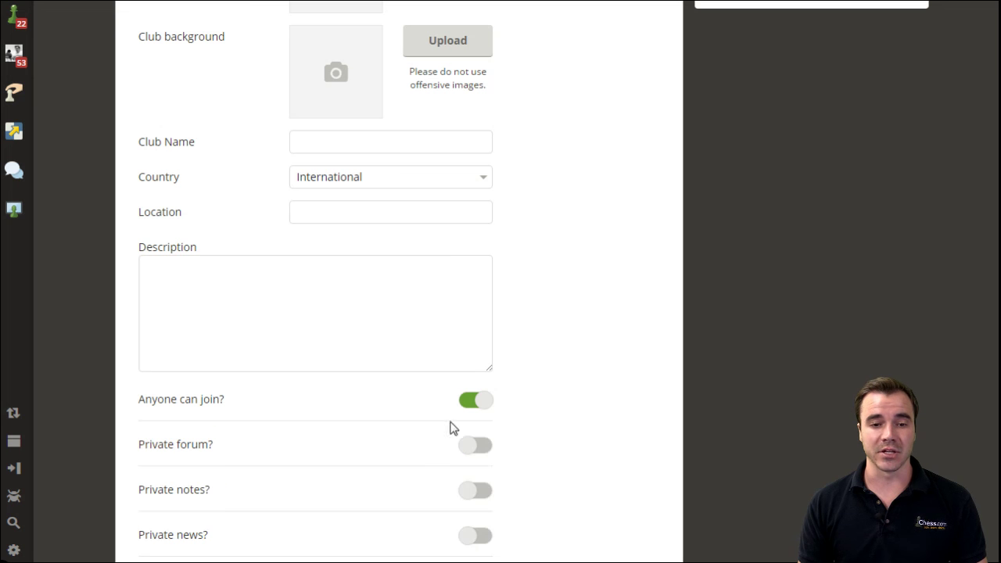
{"action": "scroll", "coordinate": [647, 391], "scroll_direction": "down", "scroll_amount": 2}
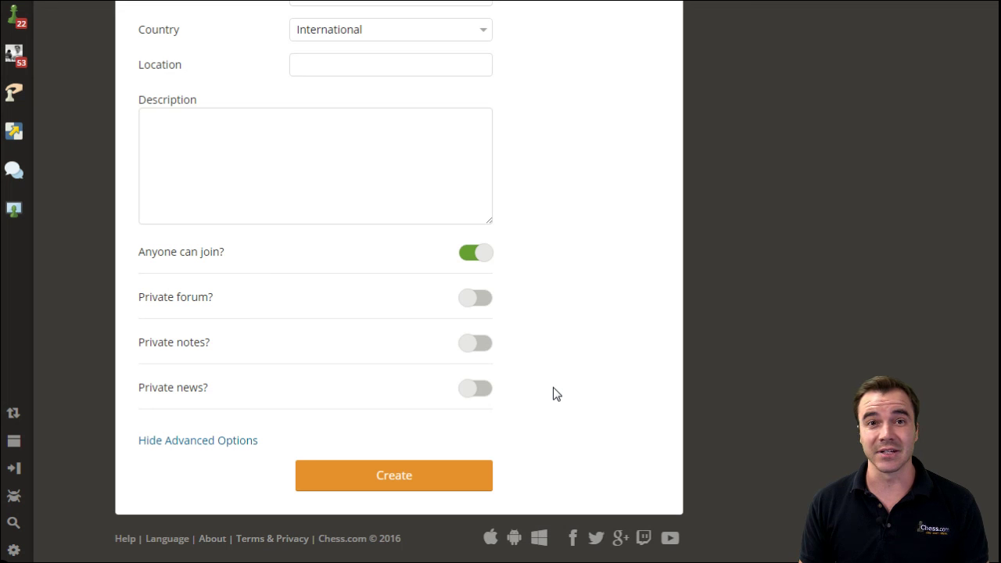
{"action": "left_click", "coordinate": [470, 261]}
{"action": "left_click", "coordinate": [484, 262]}
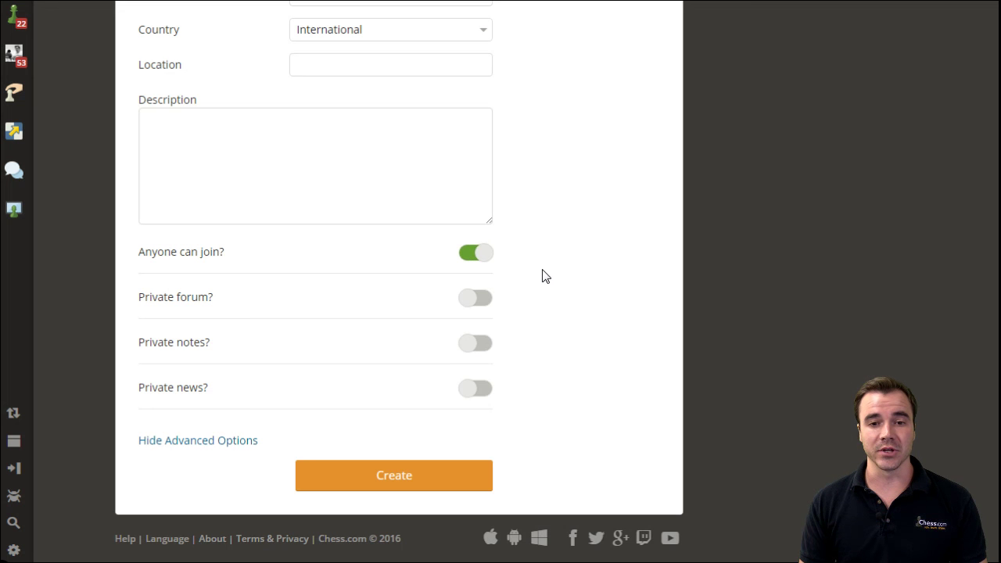
{"action": "left_click", "coordinate": [471, 261]}
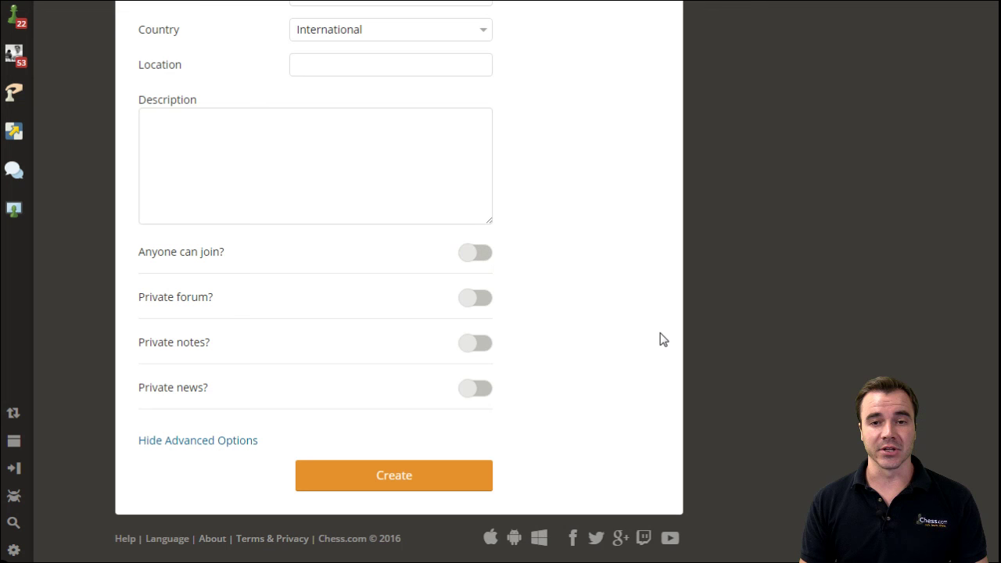
{"action": "scroll", "coordinate": [547, 337], "scroll_direction": "up", "scroll_amount": 4}
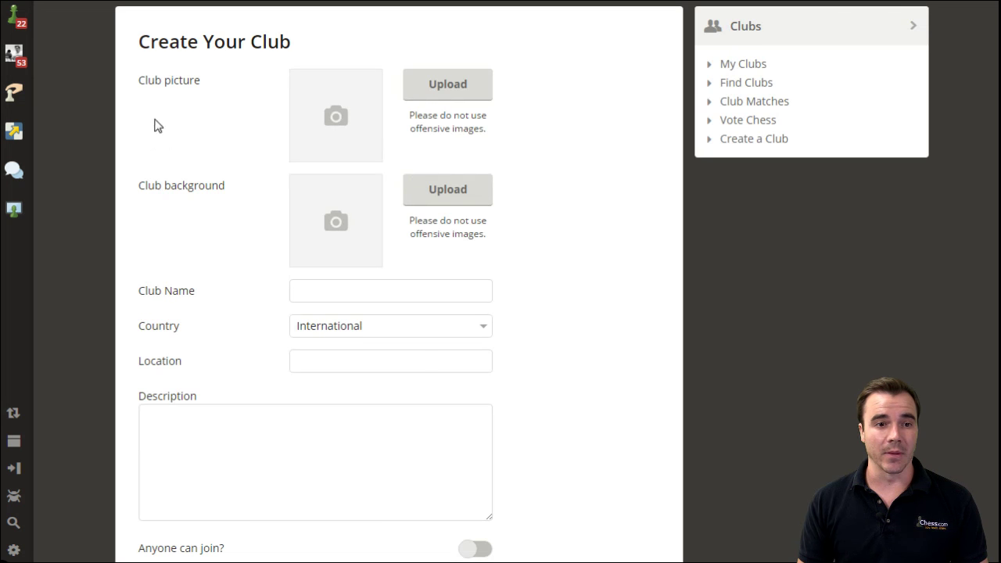
Step: Return home, then open My Clubs listing Chess.com Staff and Chess.com University
{"action": "left_click", "coordinate": [18, 19]}
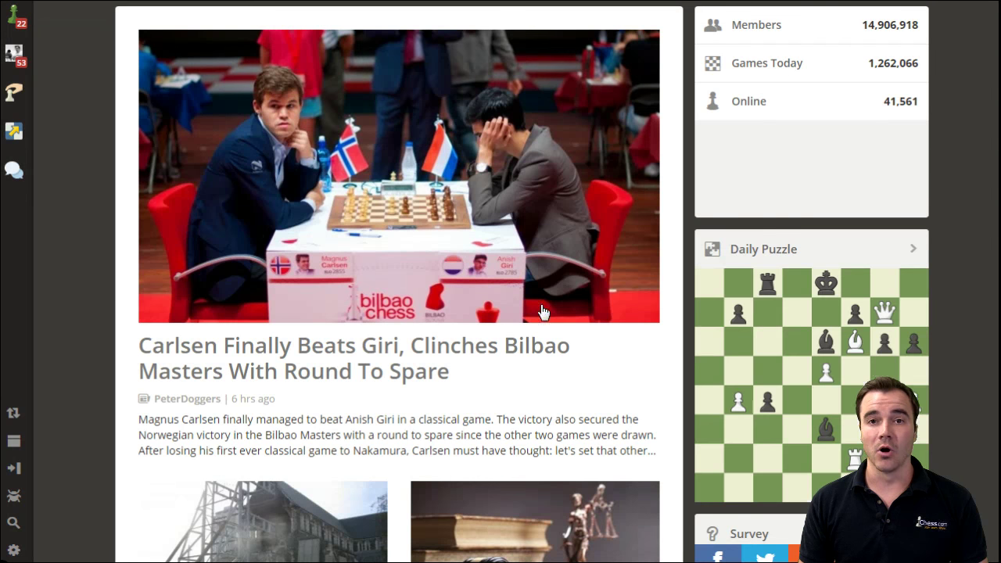
{"action": "scroll", "coordinate": [432, 160], "scroll_direction": "down", "scroll_amount": 4}
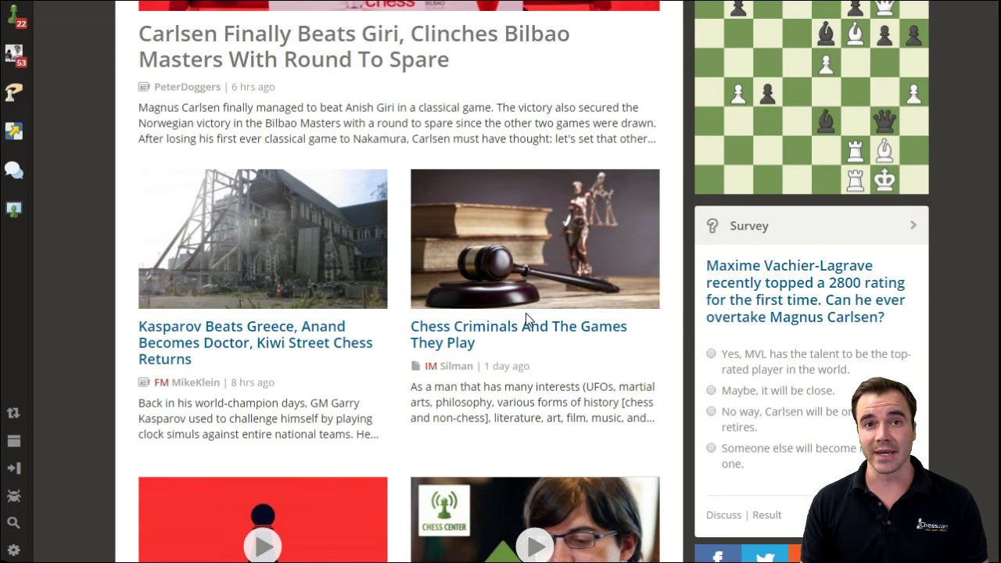
{"action": "scroll", "coordinate": [488, 344], "scroll_direction": "up", "scroll_amount": 4}
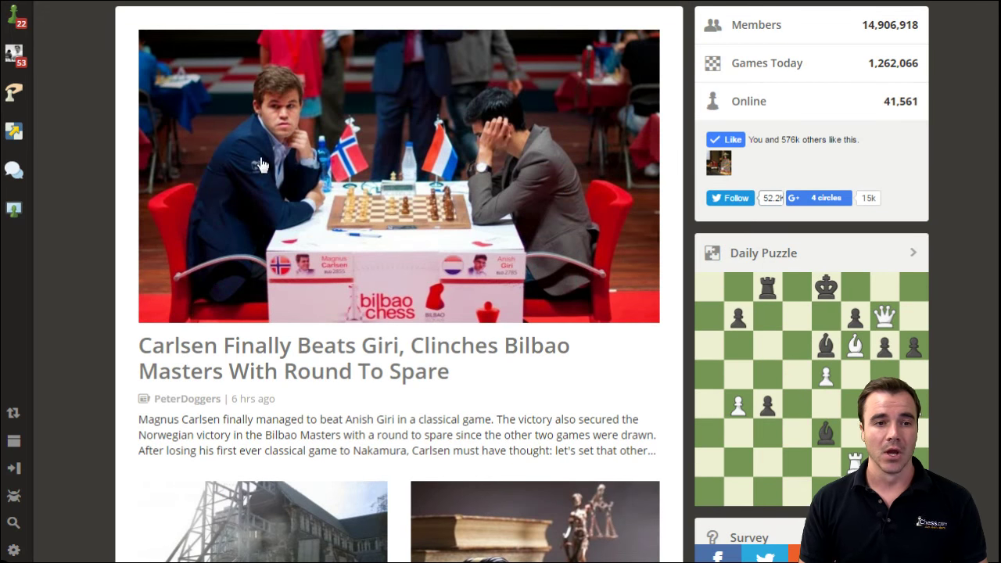
{"action": "left_click", "coordinate": [14, 54]}
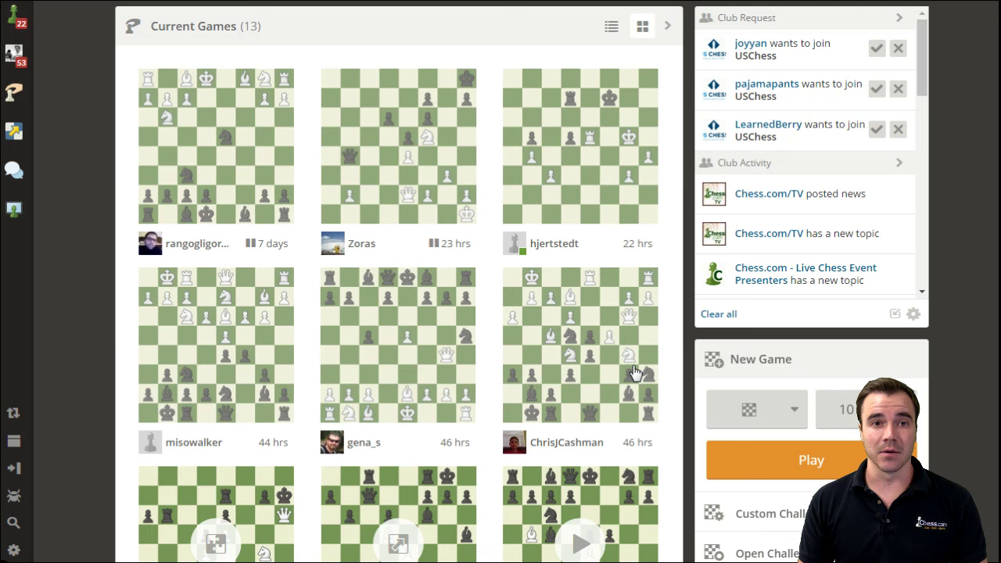
{"action": "mouse_move", "coordinate": [21, 182]}
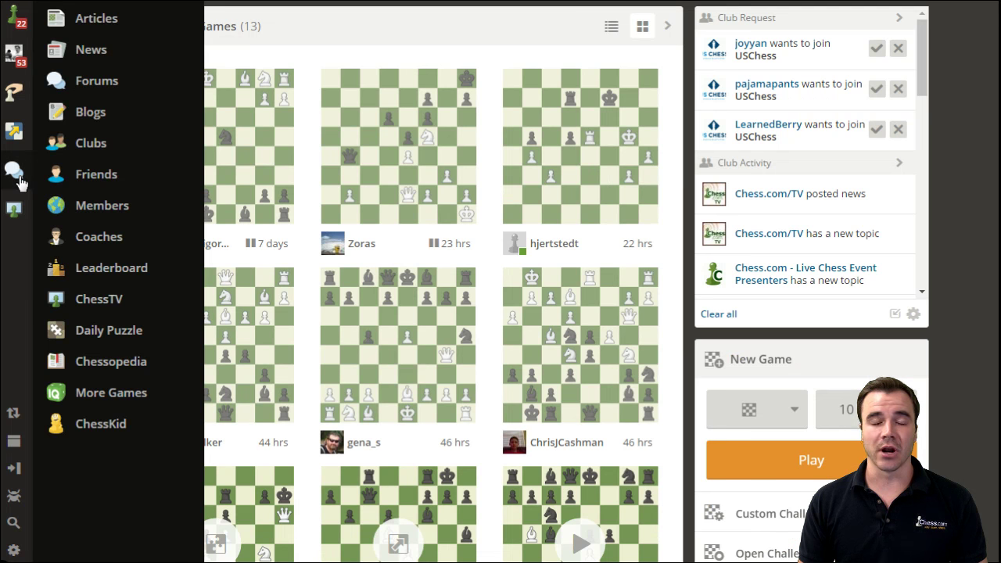
{"action": "left_click", "coordinate": [108, 154]}
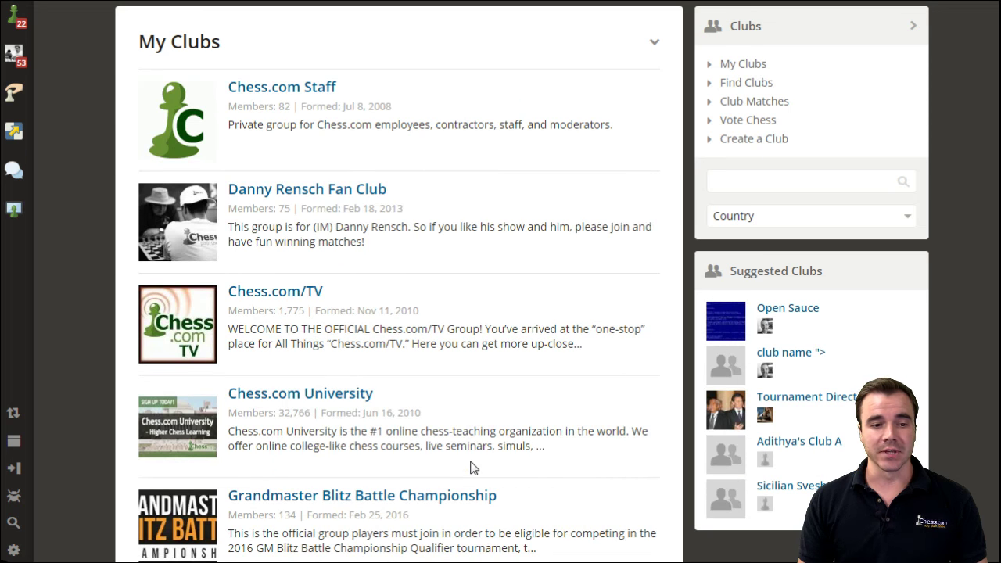
Step: Try the top bar and Forums, then settle on a collapsed left sidebar and return home
{"action": "left_click", "coordinate": [13, 448]}
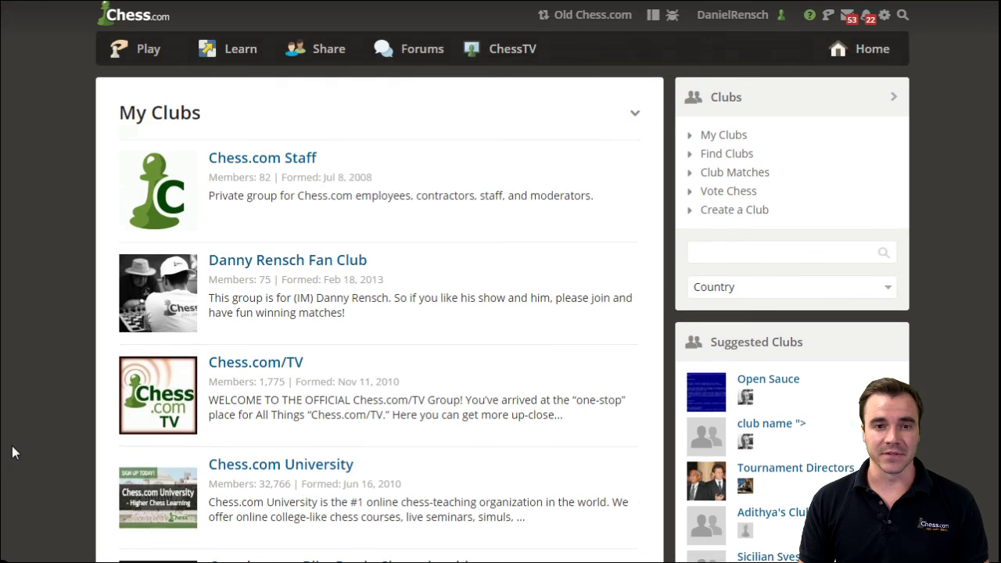
{"action": "left_click", "coordinate": [399, 54]}
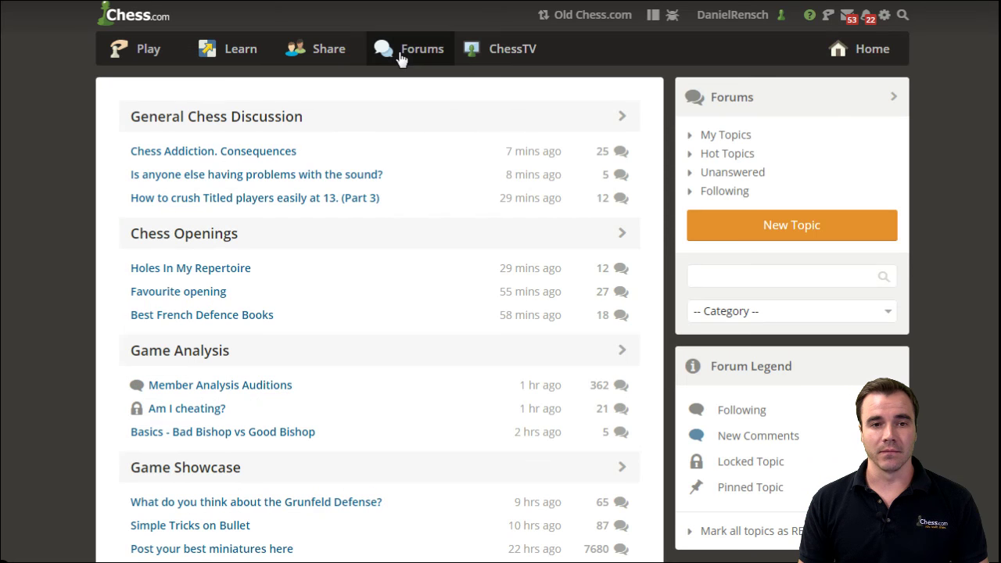
{"action": "mouse_move", "coordinate": [332, 58]}
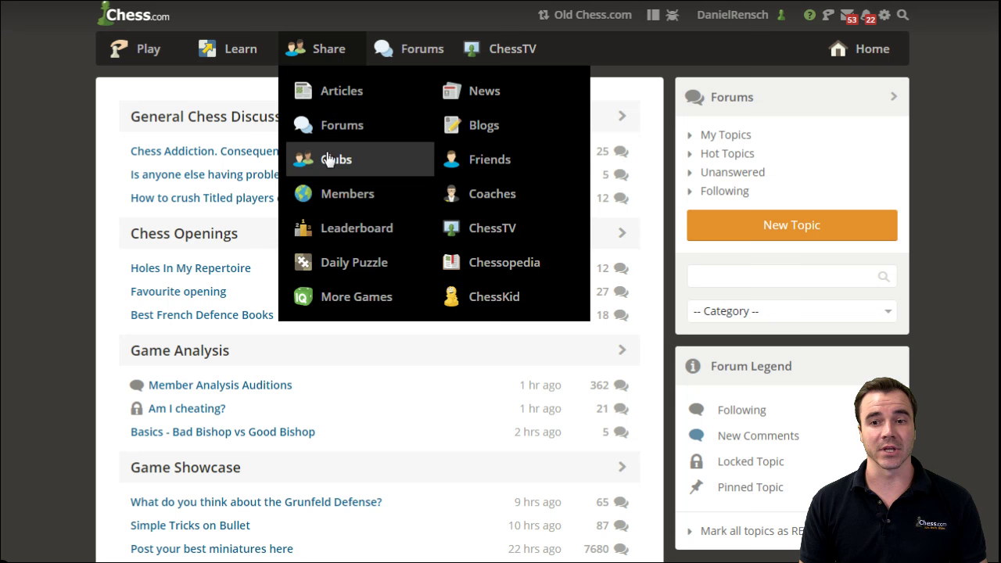
{"action": "left_click", "coordinate": [653, 15]}
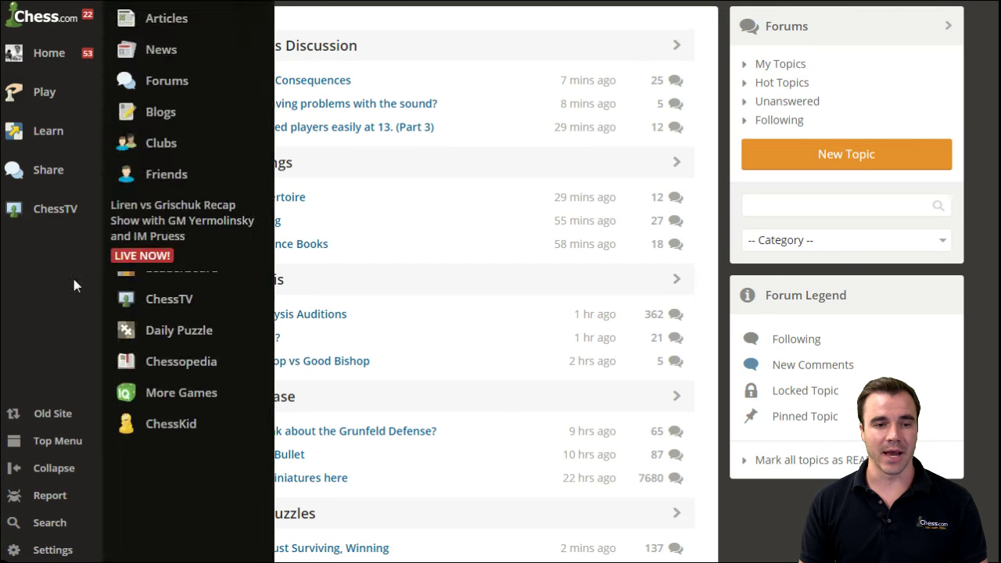
{"action": "left_click", "coordinate": [53, 469]}
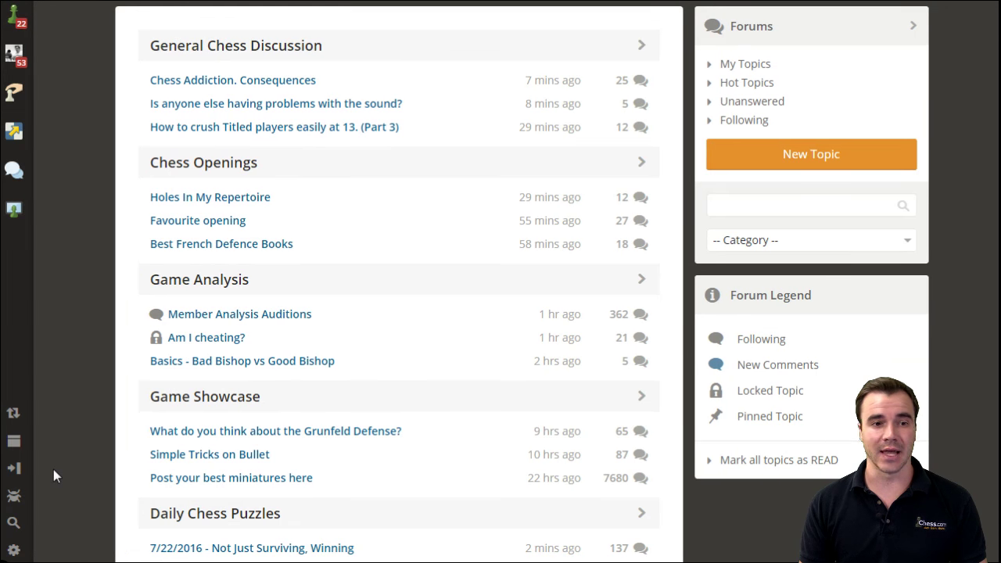
{"action": "left_click", "coordinate": [17, 20]}
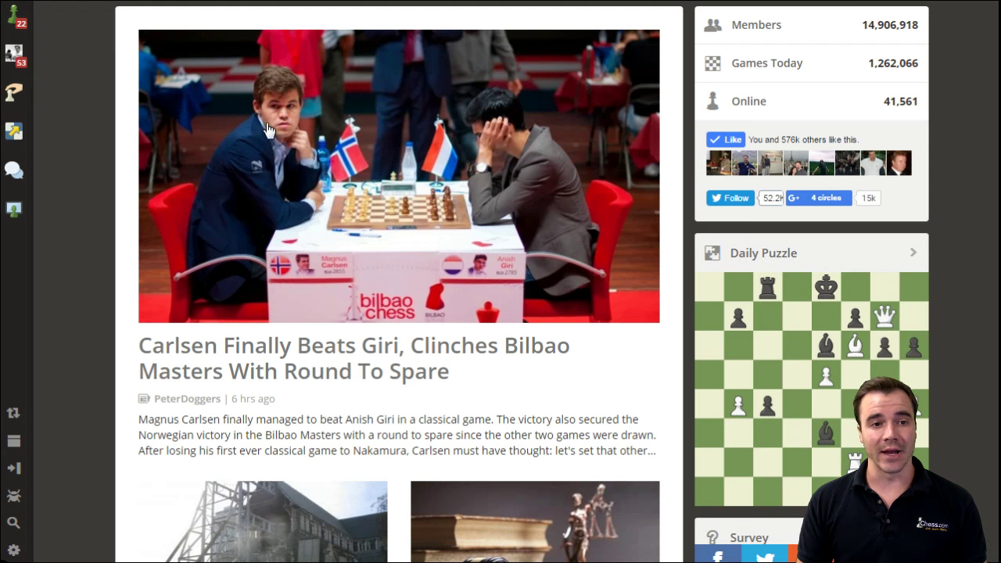
{"action": "left_click", "coordinate": [14, 53]}
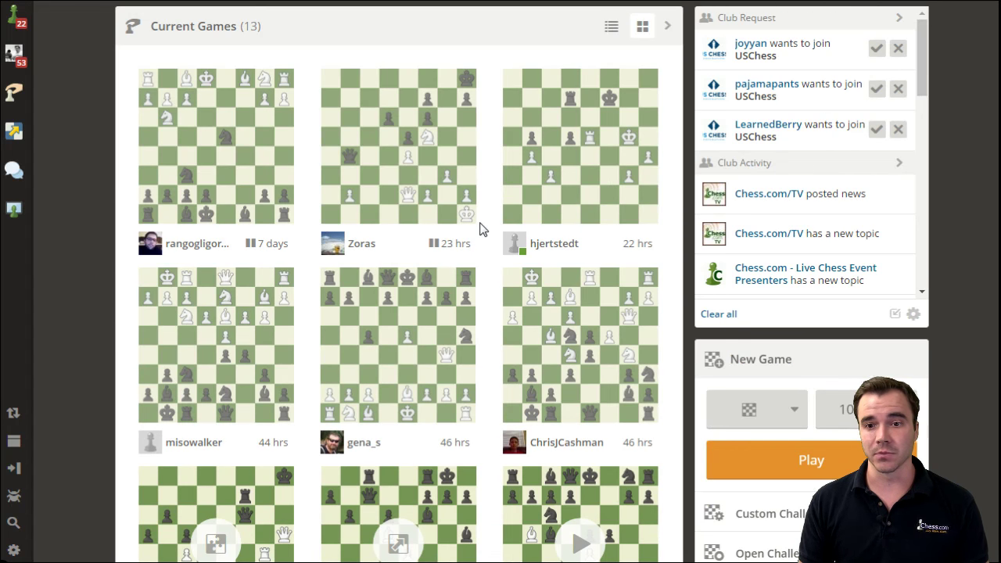
Step: Dismiss the 'Happy Birthday to Brian!' item from the club activity feed
{"action": "scroll", "coordinate": [884, 203], "scroll_direction": "down", "scroll_amount": 2}
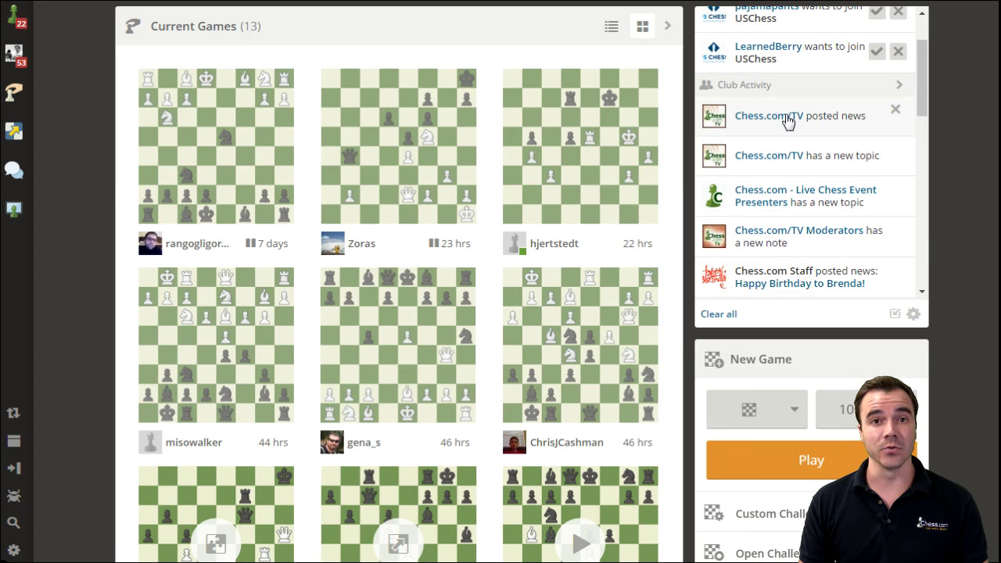
{"action": "scroll", "coordinate": [791, 202], "scroll_direction": "down", "scroll_amount": 2}
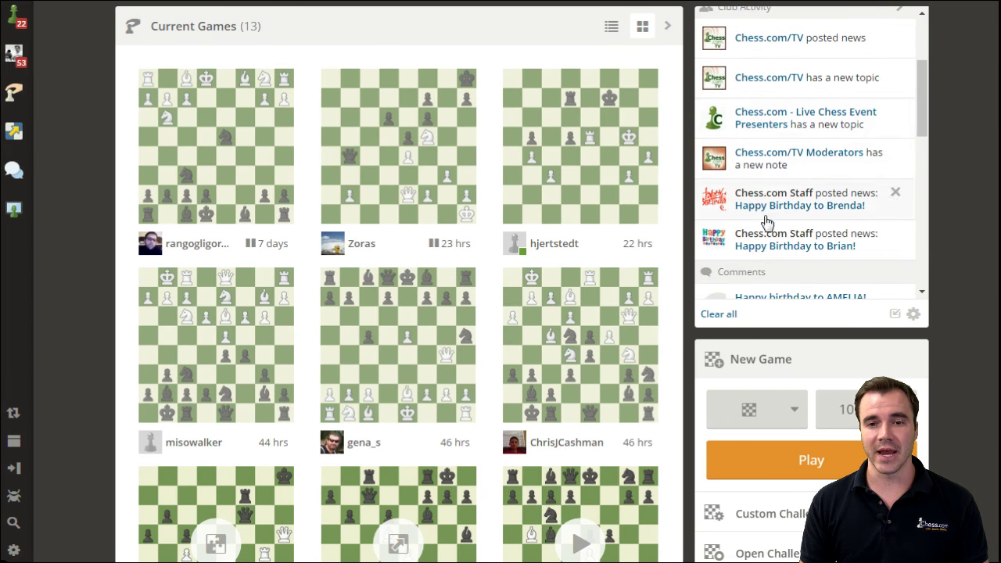
{"action": "scroll", "coordinate": [798, 240], "scroll_direction": "down", "scroll_amount": 2}
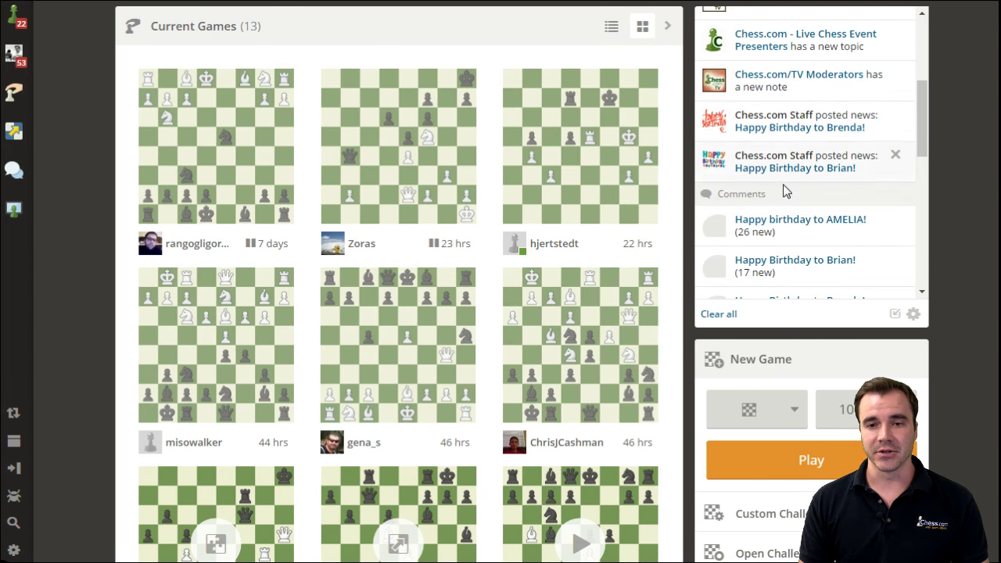
{"action": "scroll", "coordinate": [813, 219], "scroll_direction": "up", "scroll_amount": 2}
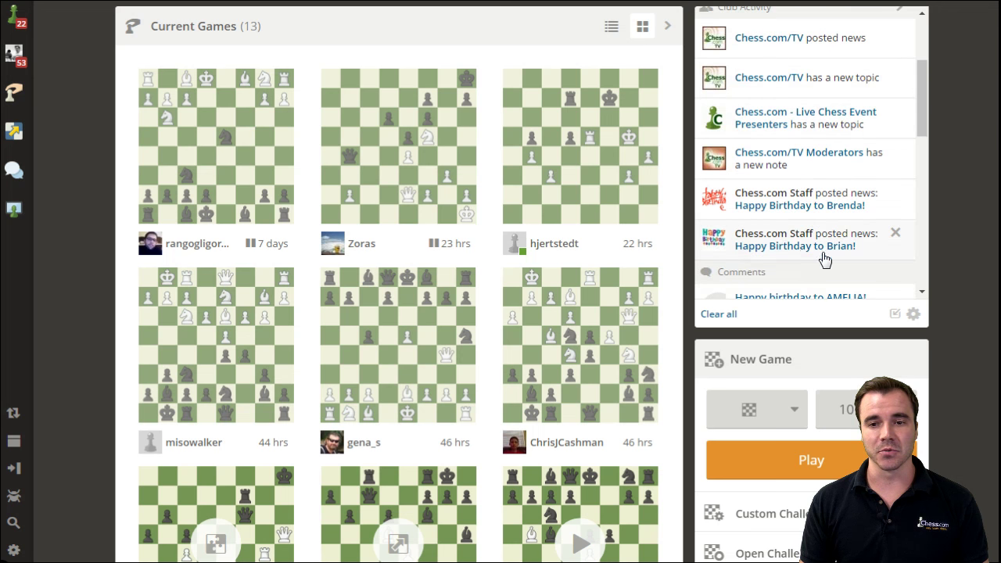
{"action": "left_click", "coordinate": [897, 235]}
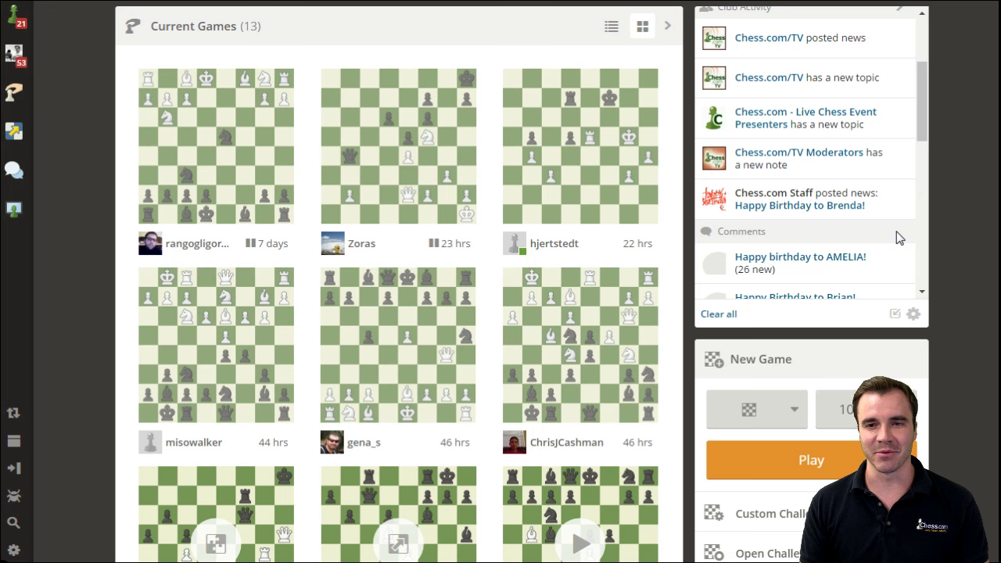
Step: View the Chess.com/TV club's posted news, then its club home with the Notes feed
{"action": "left_click", "coordinate": [826, 47]}
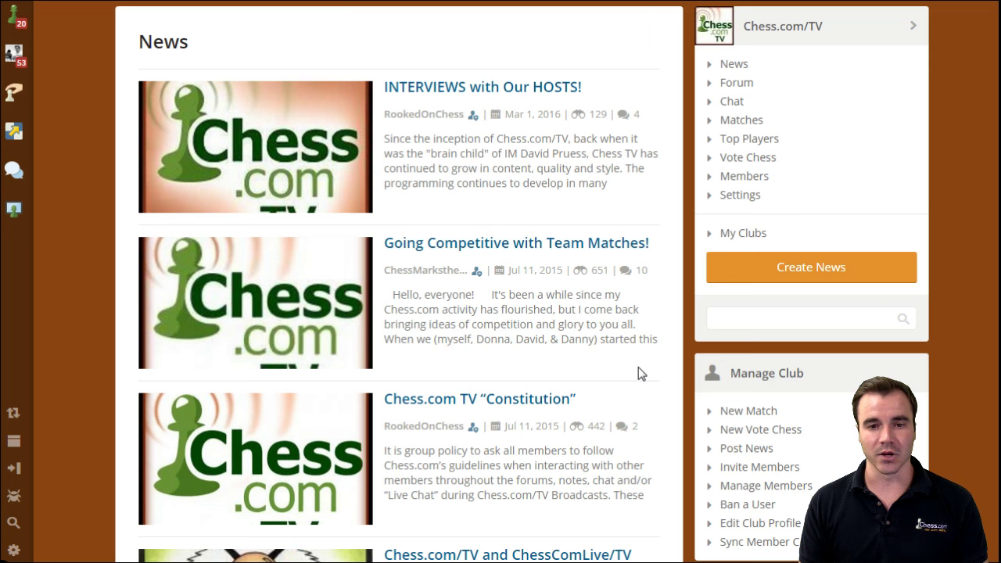
{"action": "scroll", "coordinate": [638, 367], "scroll_direction": "down", "scroll_amount": 8}
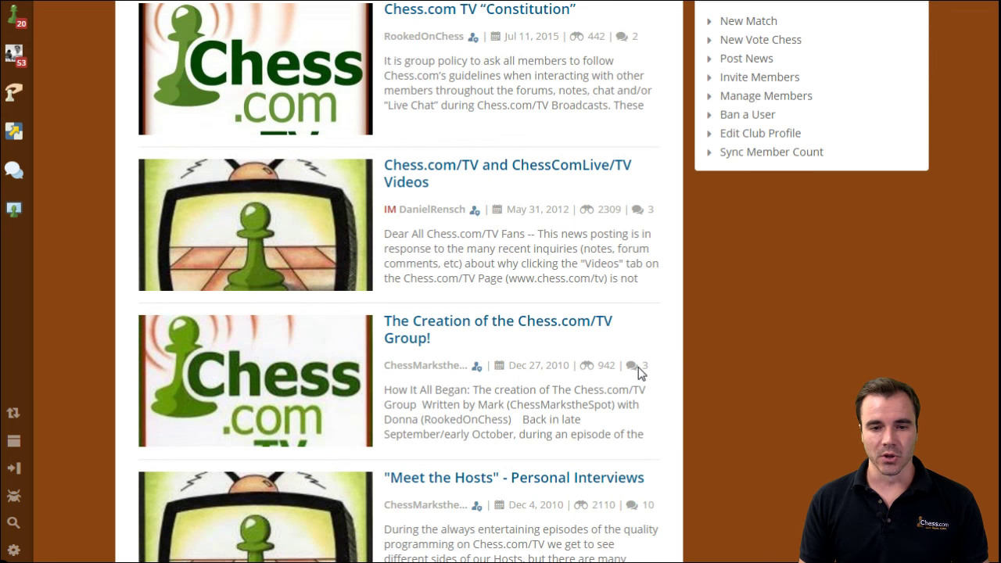
{"action": "scroll", "coordinate": [594, 314], "scroll_direction": "up", "scroll_amount": 8}
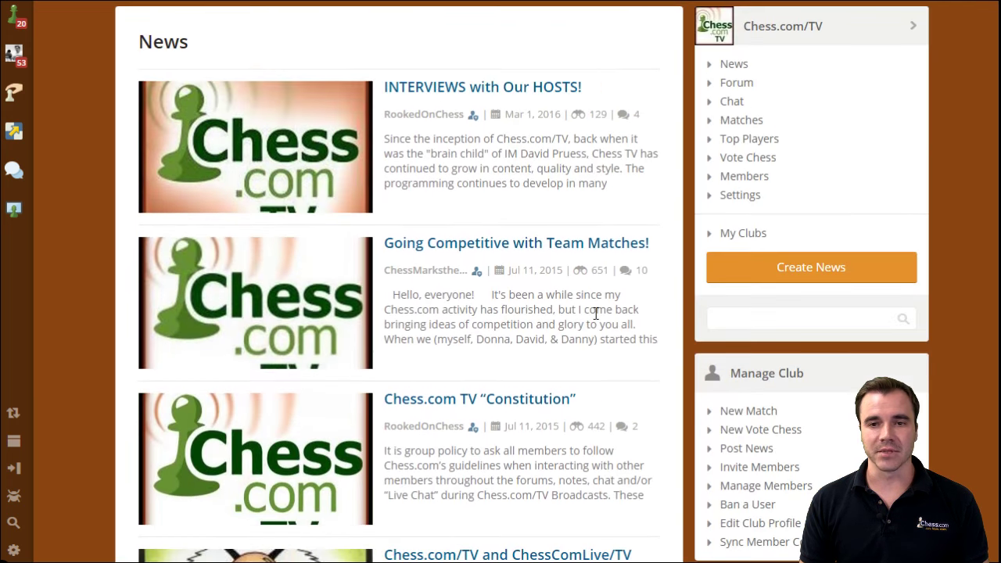
{"action": "left_click", "coordinate": [778, 31]}
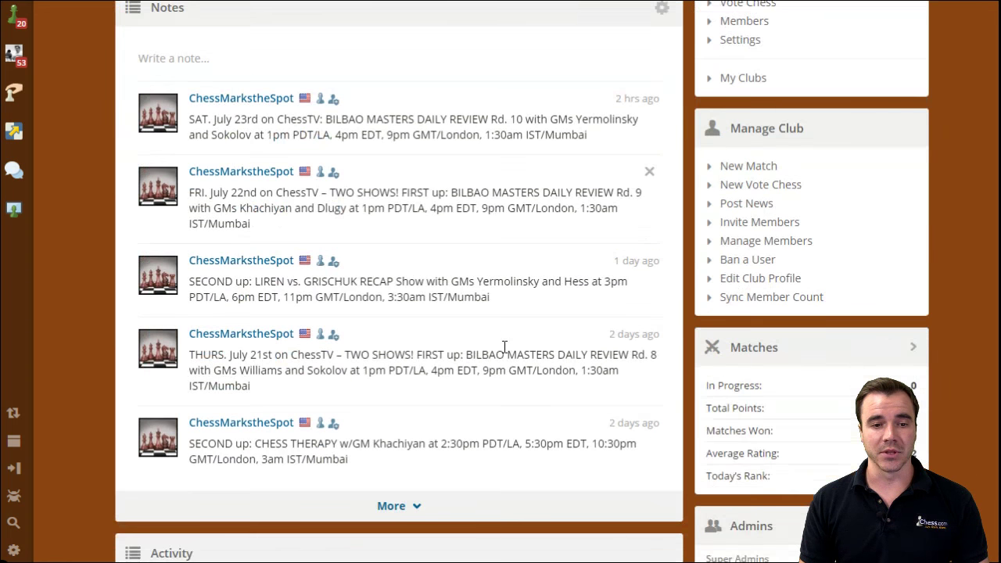
{"action": "scroll", "coordinate": [501, 344], "scroll_direction": "down", "scroll_amount": 2}
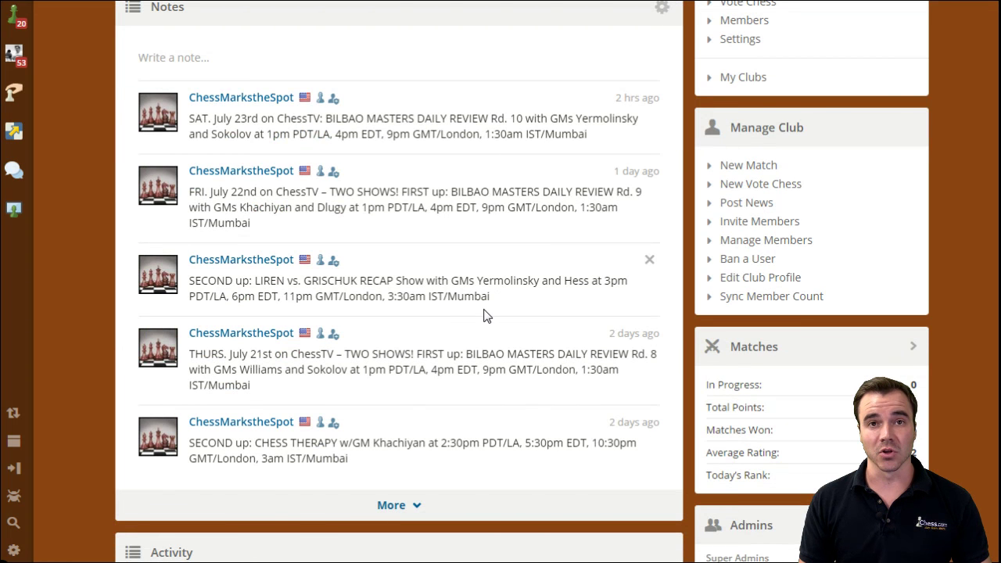
{"action": "scroll", "coordinate": [483, 316], "scroll_direction": "up", "scroll_amount": 2}
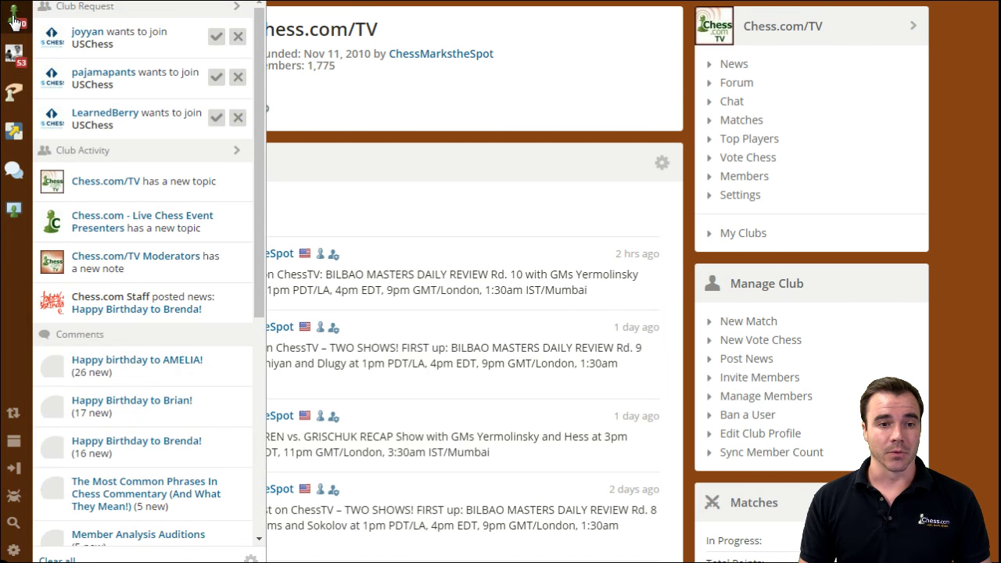
Step: Open My Clubs from the Community sidebar, then go to Find Clubs
{"action": "mouse_move", "coordinate": [15, 137]}
{"action": "mouse_move", "coordinate": [14, 170]}
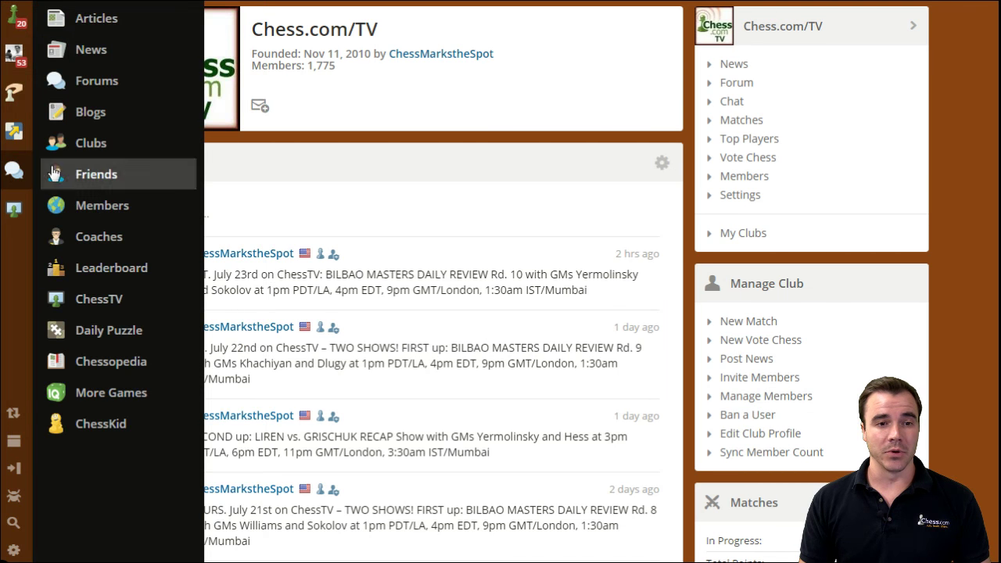
{"action": "left_click", "coordinate": [99, 145]}
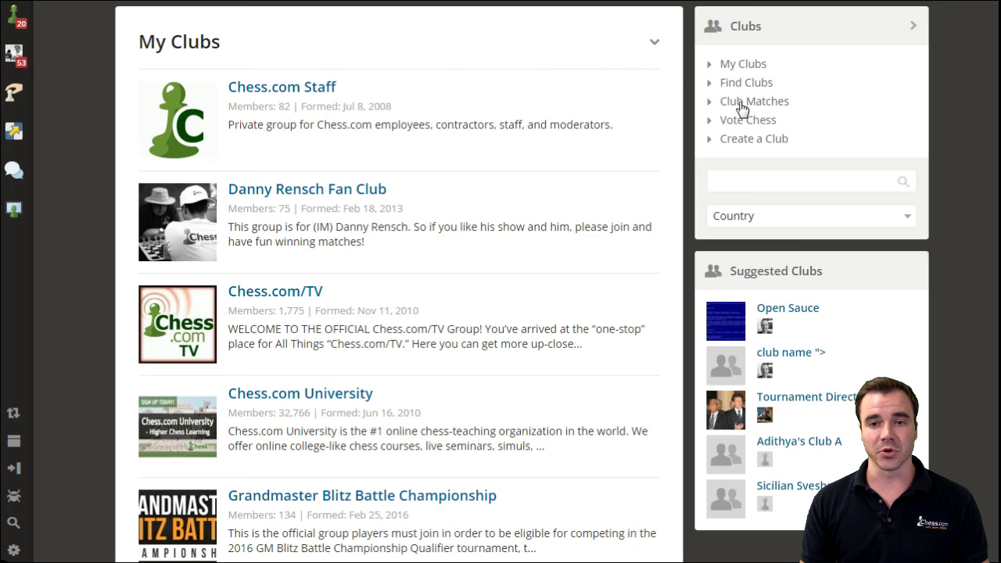
{"action": "left_click", "coordinate": [755, 103]}
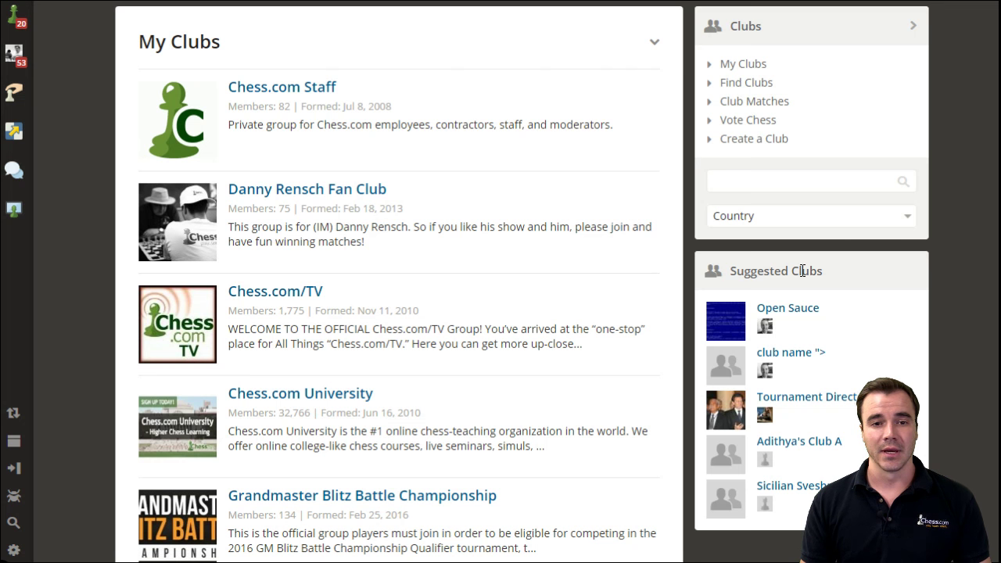